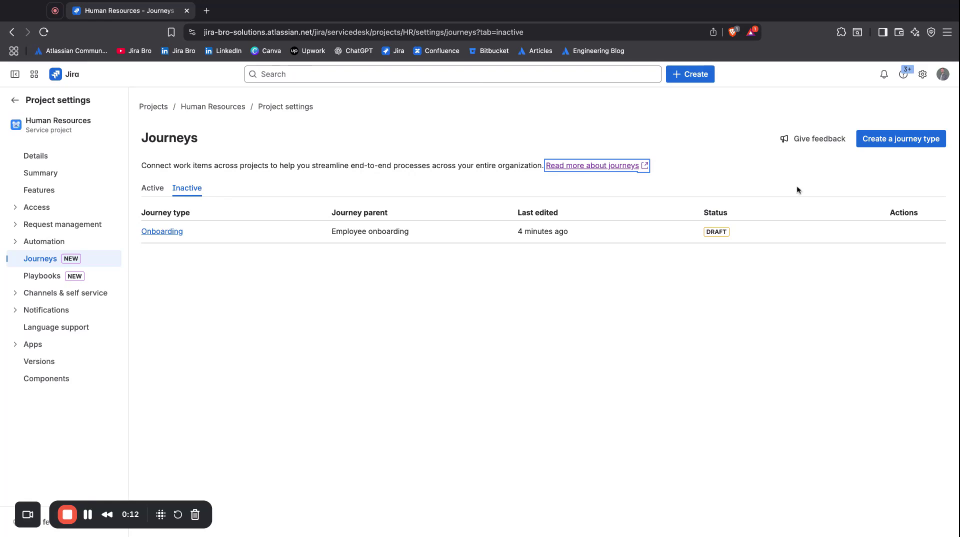
Start a new journey type from the Journeys settings page
{"action": "left_click", "coordinate": [863, 146]}
Create an 'Onboarding' journey type with Employee onboarding as its parent
{"action": "left_click", "coordinate": [438, 210]}
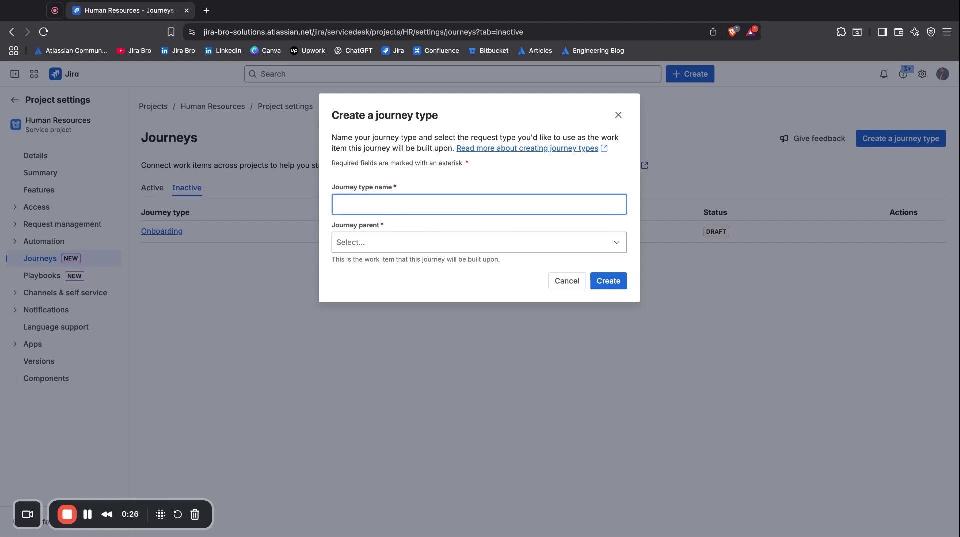
{"action": "type", "text": "Onboarding"}
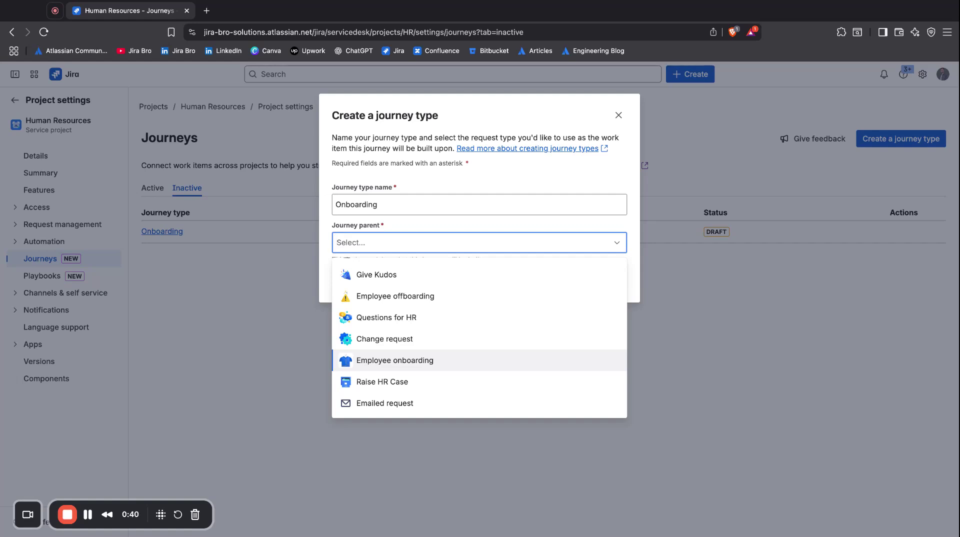
{"action": "left_click", "coordinate": [443, 360]}
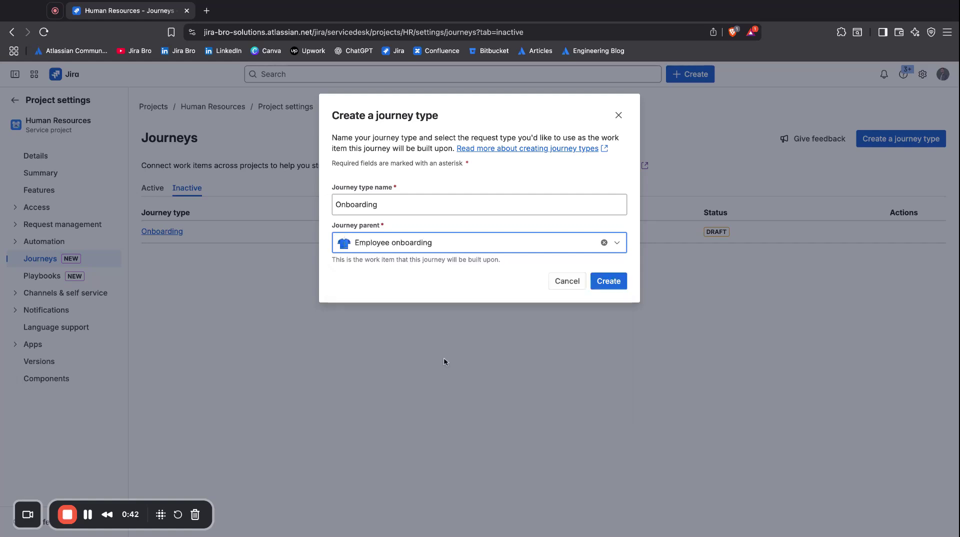
{"action": "left_click", "coordinate": [612, 281]}
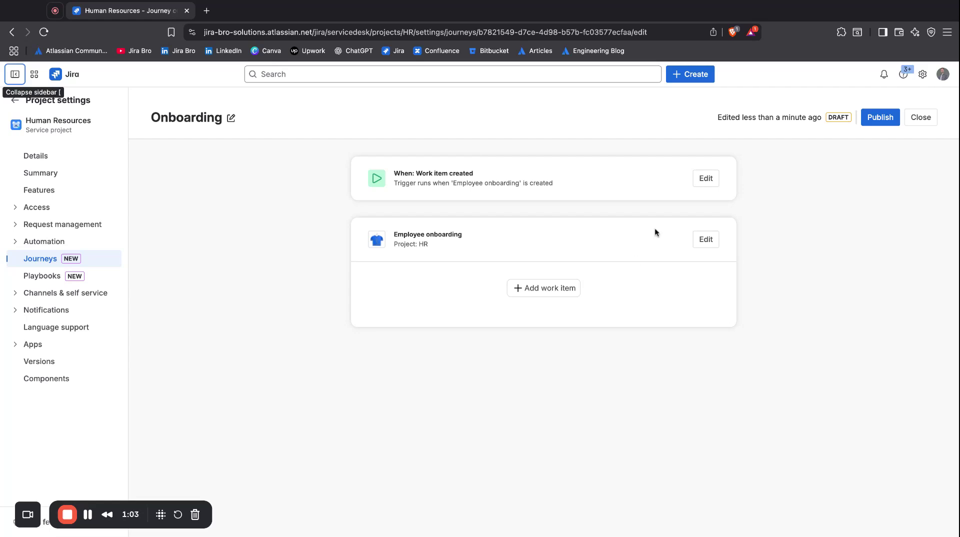
Keep 'Work item created' as the journey trigger and leave the parent settings unchanged
{"action": "left_click", "coordinate": [706, 178]}
{"action": "left_click", "coordinate": [541, 186]}
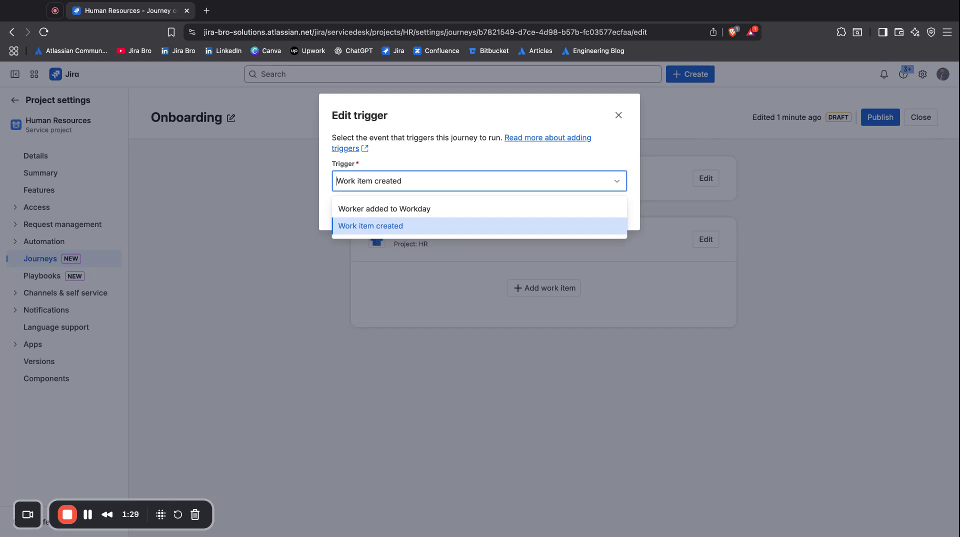
{"action": "left_click", "coordinate": [486, 219]}
{"action": "left_click", "coordinate": [602, 215]}
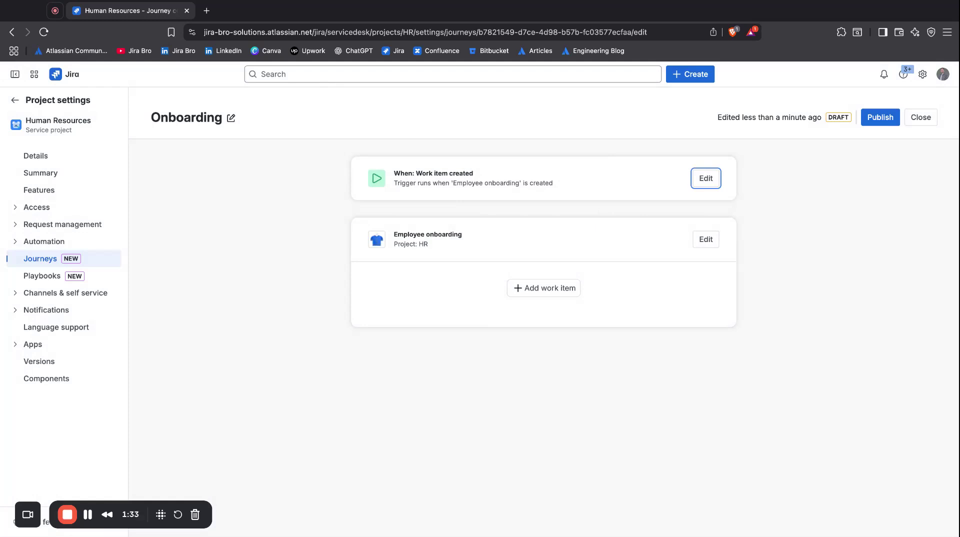
{"action": "left_click", "coordinate": [713, 248]}
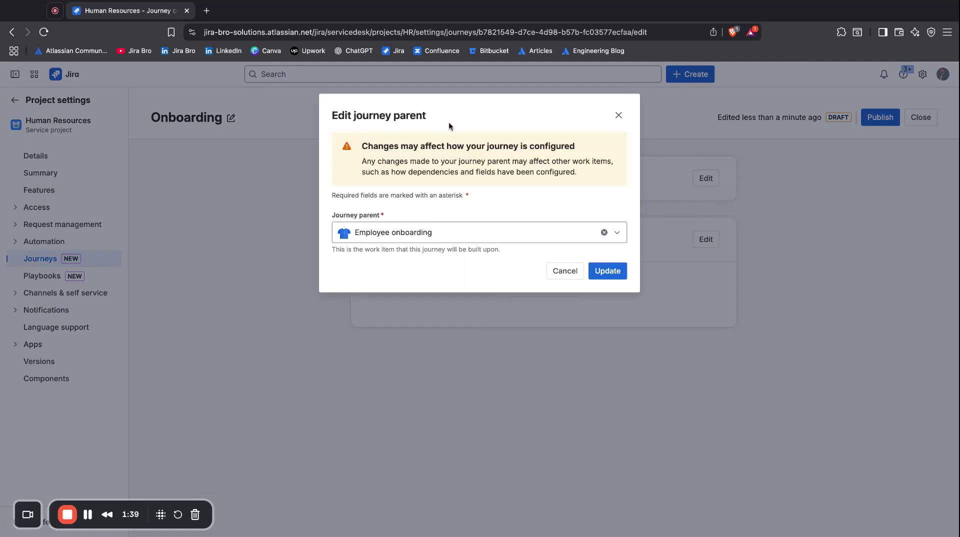
{"action": "left_click", "coordinate": [618, 115]}
Start a new journey work item in the HR project with work type Story
{"action": "left_click", "coordinate": [527, 287]}
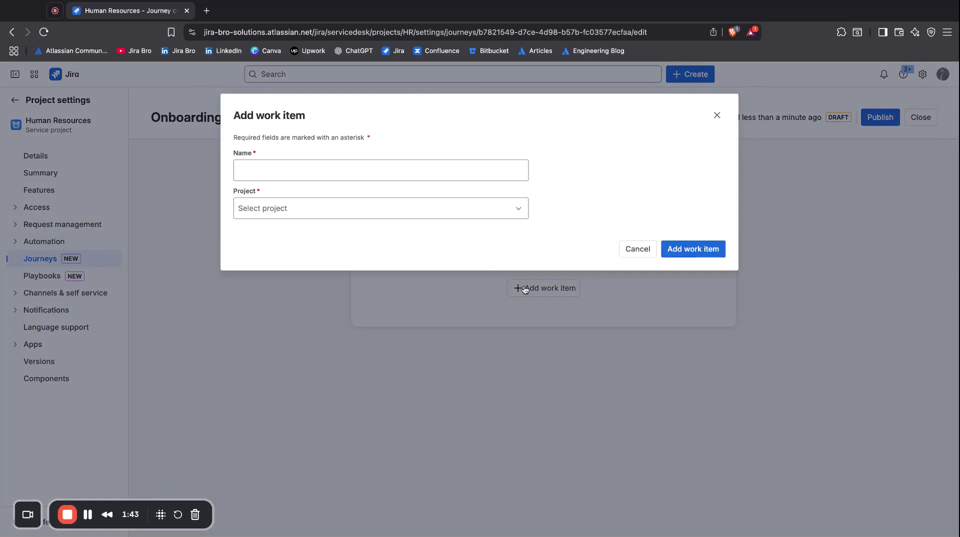
{"action": "left_click", "coordinate": [523, 212]}
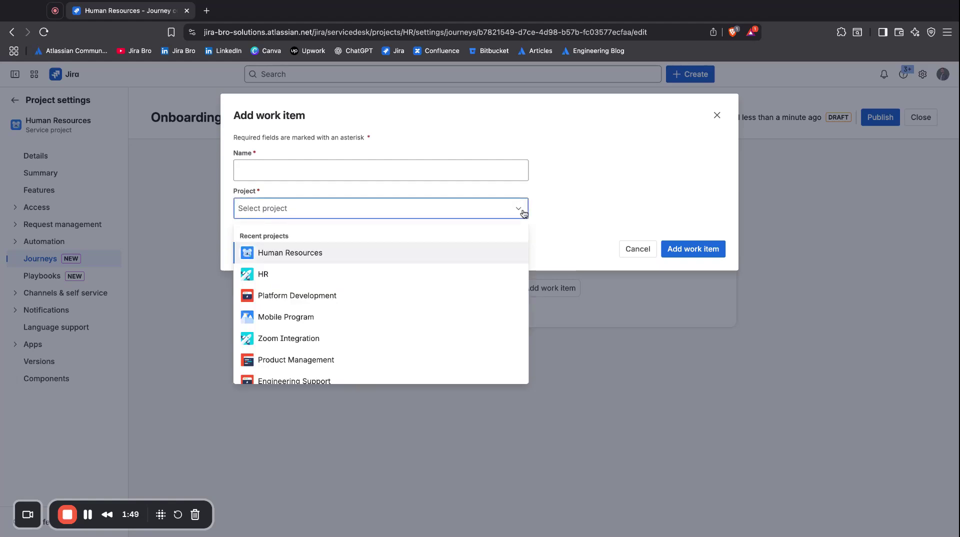
{"action": "left_click", "coordinate": [395, 294]}
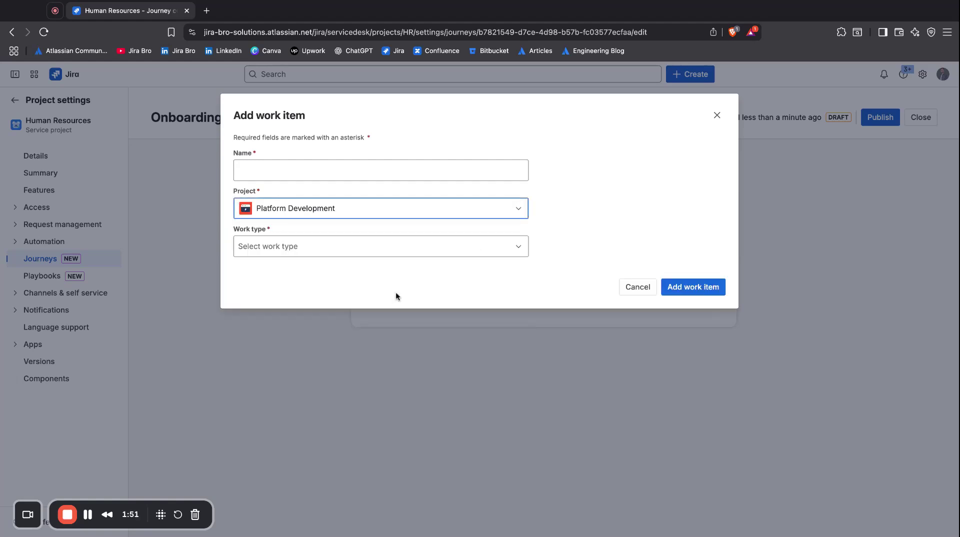
{"action": "left_click", "coordinate": [472, 214]}
{"action": "left_click", "coordinate": [407, 274]}
{"action": "left_click", "coordinate": [428, 253]}
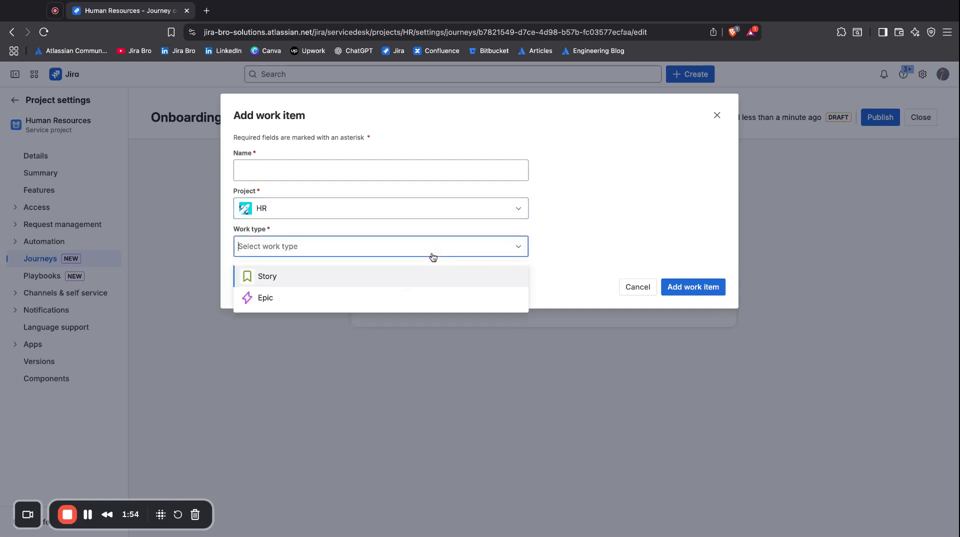
{"action": "left_click", "coordinate": [412, 278]}
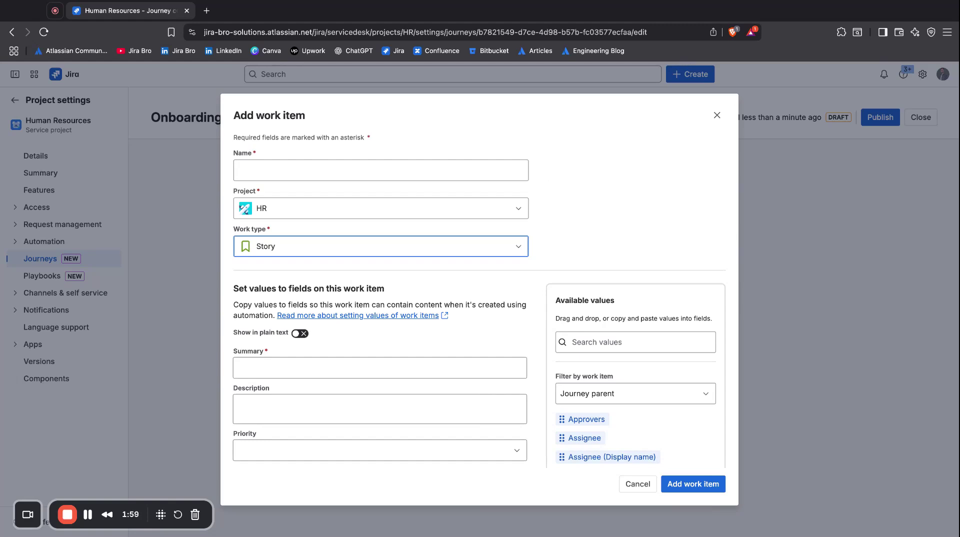
{"action": "left_click", "coordinate": [448, 166]}
Name the work item 'Onboarding task' and review the field-values section
{"action": "type", "text": "Onboarding"}
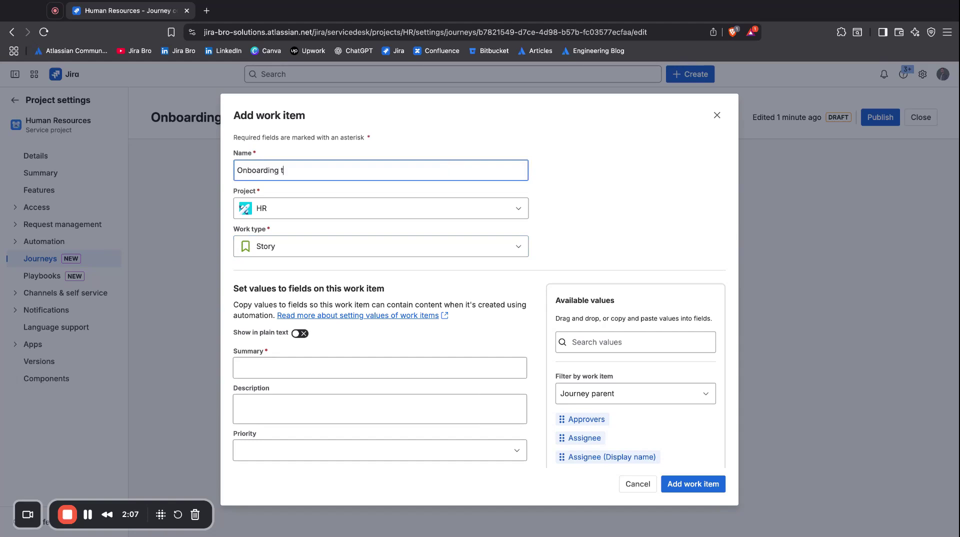
{"action": "type", "text": "tas"}
{"action": "scroll", "coordinate": [390, 263], "scroll_direction": "down", "scroll_amount": 3}
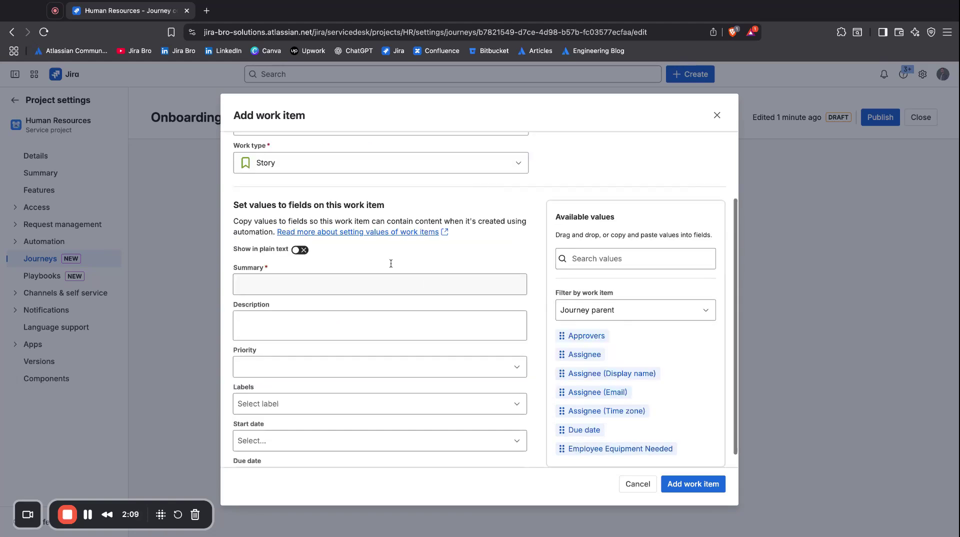
{"action": "triple_click", "coordinate": [232, 208]}
{"action": "left_click", "coordinate": [438, 189]}
{"action": "left_click", "coordinate": [239, 221]}
{"action": "key", "text": "shift+Right"}
{"action": "key", "text": "shift+Right"}
{"action": "key", "text": "shift+Right"}
{"action": "key", "text": "shift+Right"}
{"action": "key", "text": "shift+Right"}
{"action": "key", "text": "shift+Right"}
{"action": "key", "text": "shift+Right"}
{"action": "key", "text": "shift+Right"}
{"action": "key", "text": "shift+Right"}
{"action": "key", "text": "Right"}
{"action": "key", "text": "shift+Right"}
{"action": "key", "text": "shift+Right"}
{"action": "key", "text": "shift+Right"}
{"action": "key", "text": "shift+Right"}
{"action": "key", "text": "shift+Right"}
{"action": "key", "text": "shift+Right"}
{"action": "key", "text": "Right"}
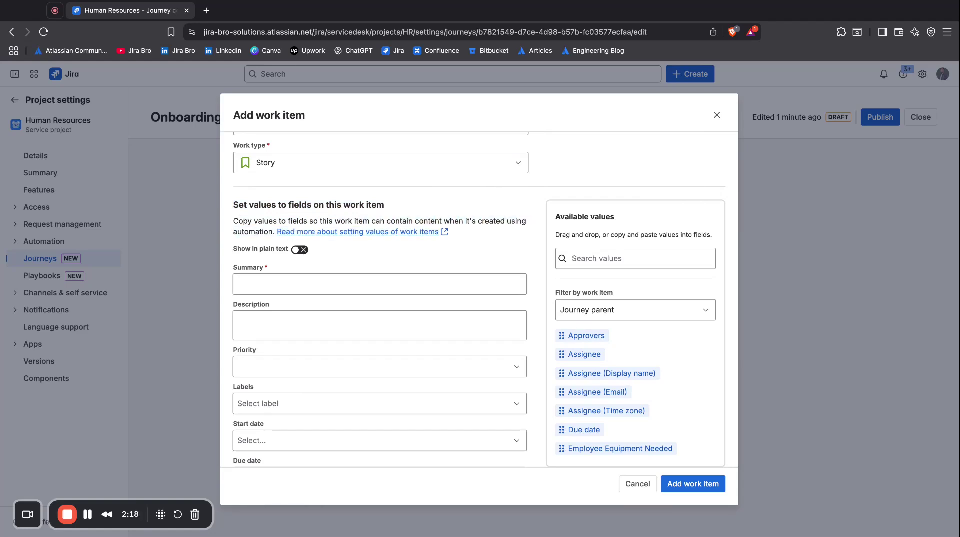
Keep Journey parent as the value source and copy the parent's Assignee into Assignee
{"action": "scroll", "coordinate": [639, 300], "scroll_direction": "down", "scroll_amount": 2}
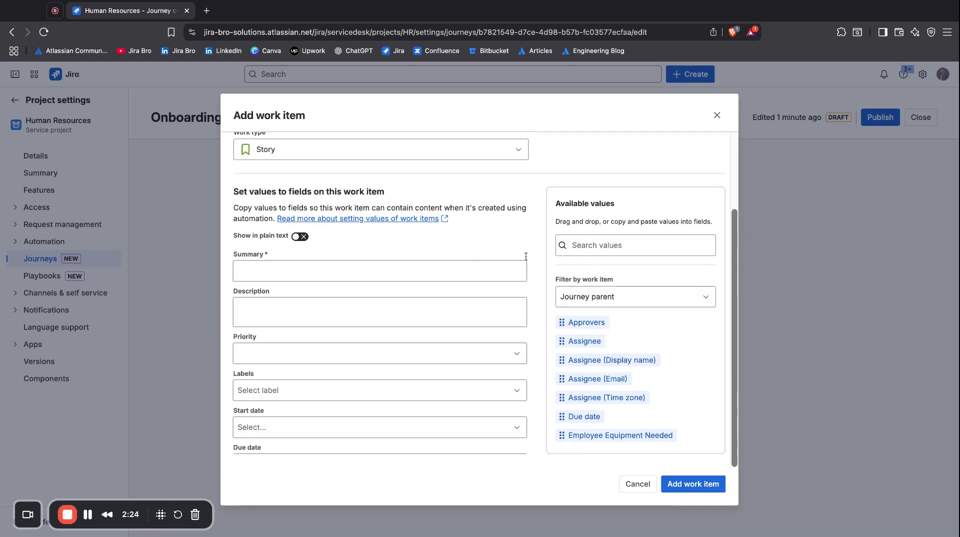
{"action": "triple_click", "coordinate": [557, 281]}
{"action": "left_click", "coordinate": [612, 298]}
{"action": "left_click", "coordinate": [612, 297]}
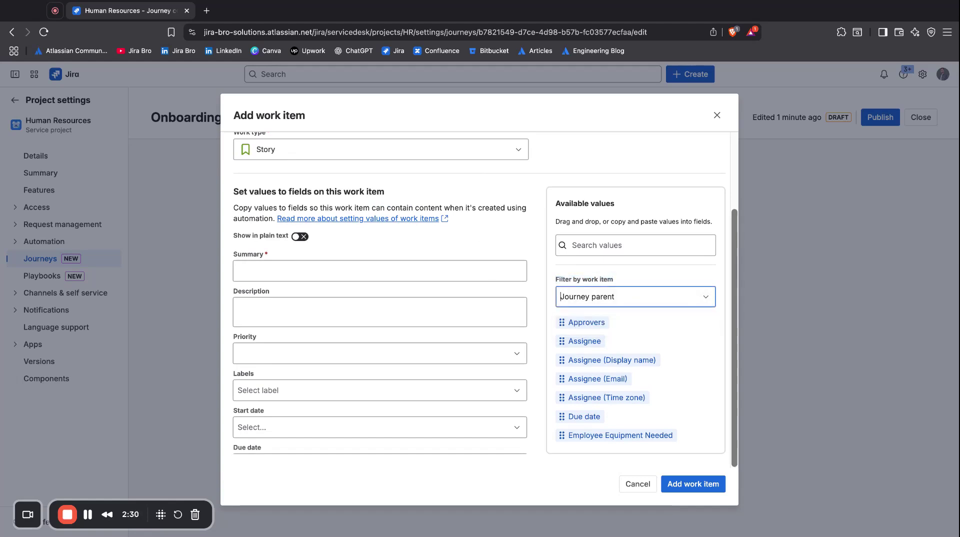
{"action": "scroll", "coordinate": [621, 383], "scroll_direction": "down", "scroll_amount": 3}
{"action": "scroll", "coordinate": [621, 383], "scroll_direction": "down", "scroll_amount": 2}
{"action": "scroll", "coordinate": [622, 383], "scroll_direction": "down", "scroll_amount": 2}
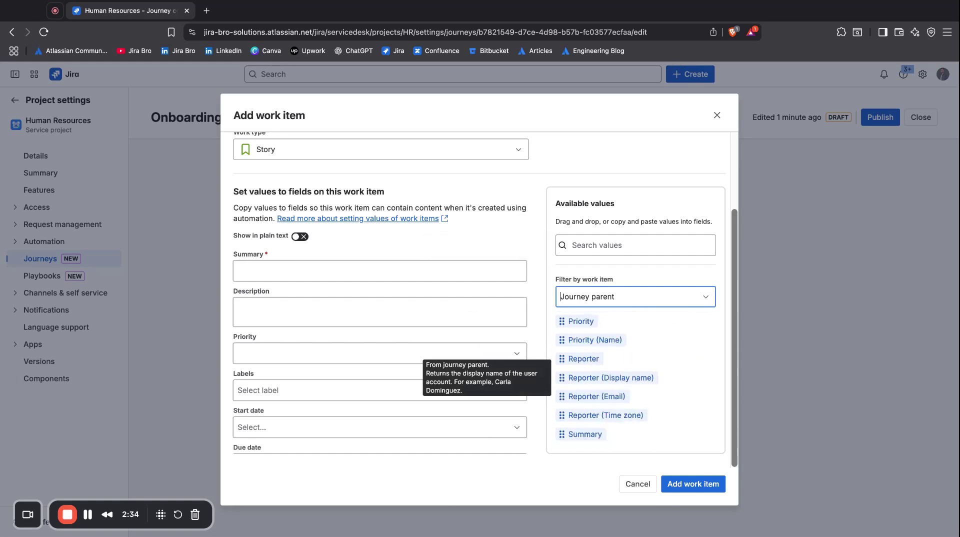
{"action": "scroll", "coordinate": [379, 326], "scroll_direction": "down", "scroll_amount": 3}
{"action": "scroll", "coordinate": [379, 326], "scroll_direction": "up", "scroll_amount": 1}
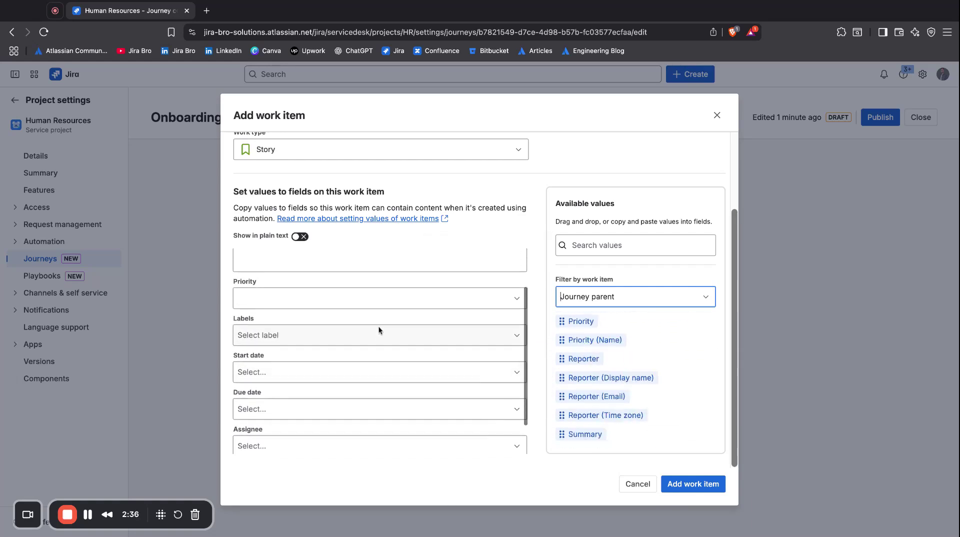
{"action": "scroll", "coordinate": [379, 328], "scroll_direction": "down", "scroll_amount": 2}
{"action": "scroll", "coordinate": [613, 383], "scroll_direction": "up", "scroll_amount": 3}
{"action": "scroll", "coordinate": [612, 384], "scroll_direction": "up", "scroll_amount": 3}
{"action": "left_click_drag", "start_coordinate": [584, 343], "coordinate": [587, 346]}
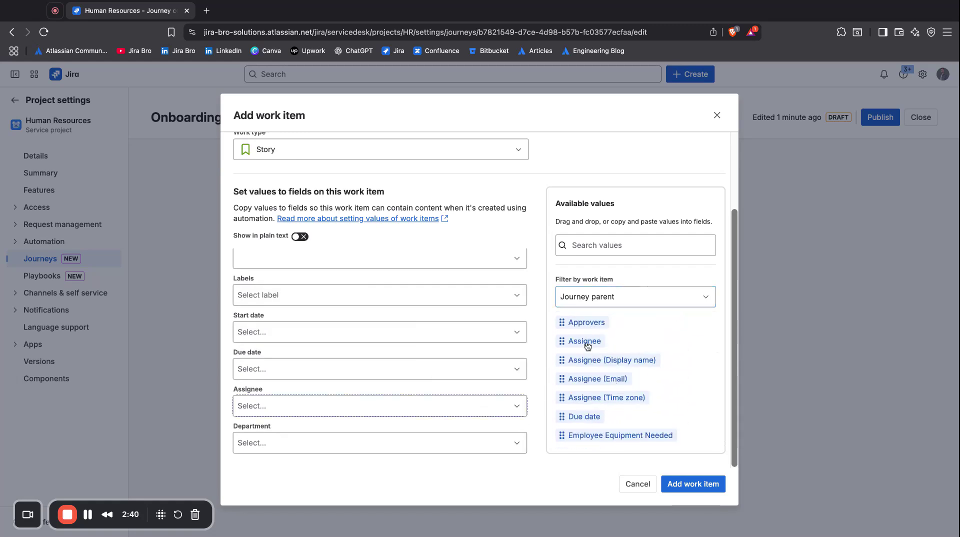
{"action": "left_click", "coordinate": [588, 345]}
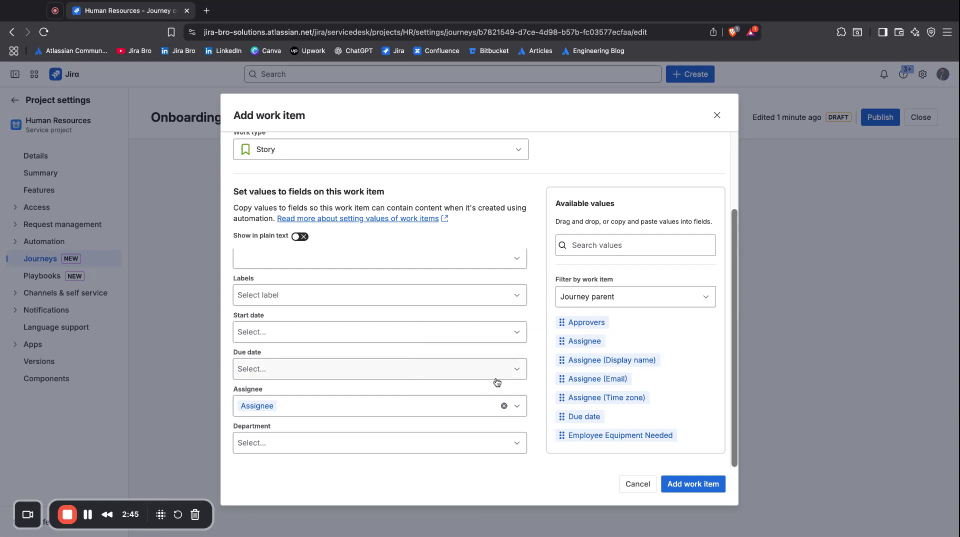
{"action": "scroll", "coordinate": [536, 378], "scroll_direction": "up", "scroll_amount": 3}
{"action": "scroll", "coordinate": [535, 378], "scroll_direction": "down", "scroll_amount": 3}
Type 'onboarding task' as Summary and map Priority from the journey parent's values
{"action": "left_click", "coordinate": [420, 269]}
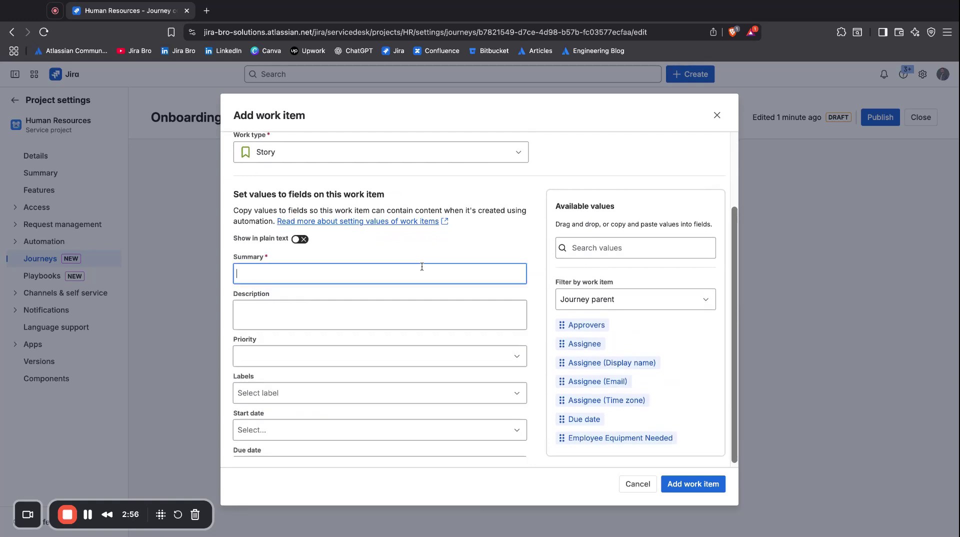
{"action": "type", "text": "onboarding task"}
{"action": "scroll", "coordinate": [400, 326], "scroll_direction": "down", "scroll_amount": 2}
{"action": "scroll", "coordinate": [600, 370], "scroll_direction": "down", "scroll_amount": 5}
{"action": "scroll", "coordinate": [601, 370], "scroll_direction": "down", "scroll_amount": 2}
{"action": "scroll", "coordinate": [601, 370], "scroll_direction": "up", "scroll_amount": 1}
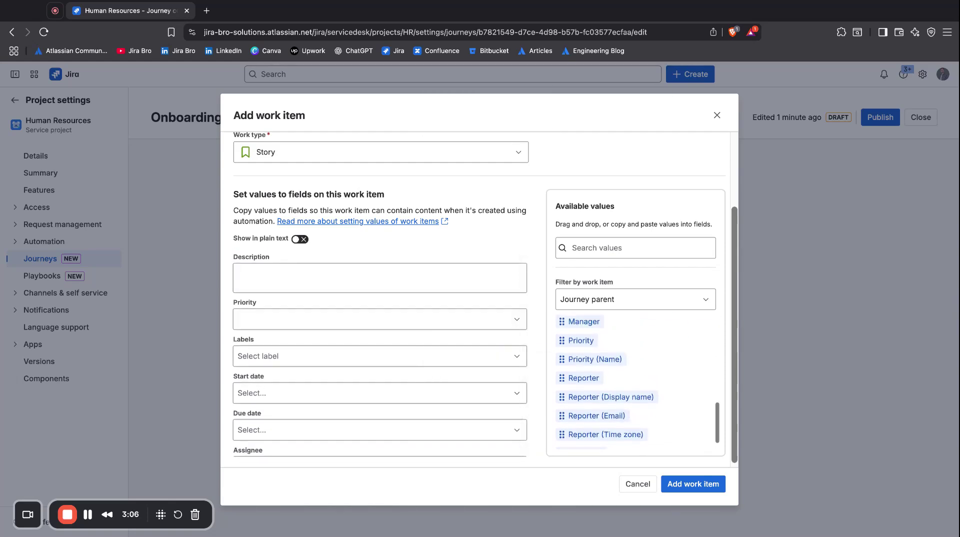
{"action": "left_click_drag", "start_coordinate": [591, 344], "coordinate": [350, 319]}
{"action": "scroll", "coordinate": [613, 358], "scroll_direction": "down", "scroll_amount": 1}
{"action": "scroll", "coordinate": [613, 358], "scroll_direction": "up", "scroll_amount": 2}
{"action": "scroll", "coordinate": [613, 357], "scroll_direction": "up", "scroll_amount": 1}
{"action": "scroll", "coordinate": [613, 357], "scroll_direction": "down", "scroll_amount": 3}
{"action": "left_click_drag", "start_coordinate": [599, 439], "coordinate": [601, 441]}
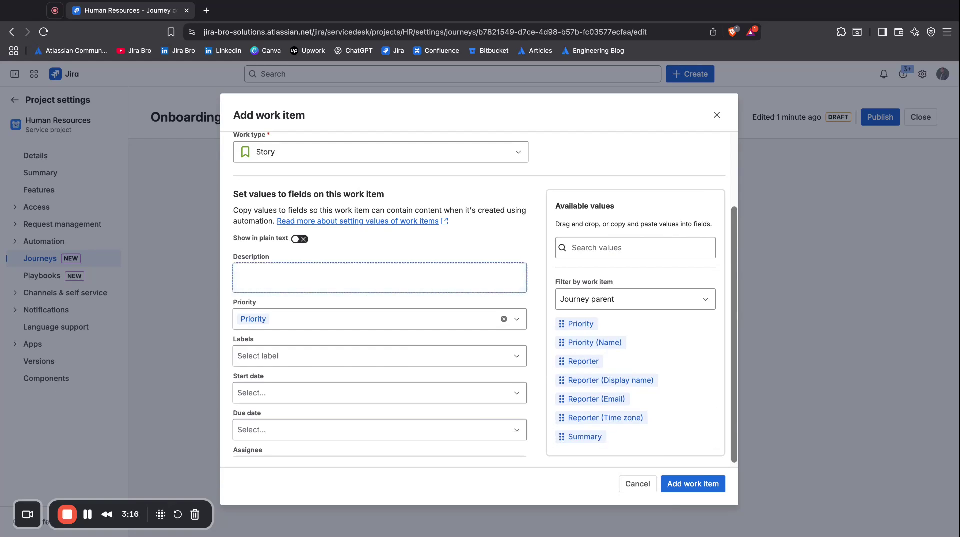
Replace the Summary with the journey parent's summary, {{journeyParent.summary}}
{"action": "scroll", "coordinate": [502, 315], "scroll_direction": "up", "scroll_amount": 3}
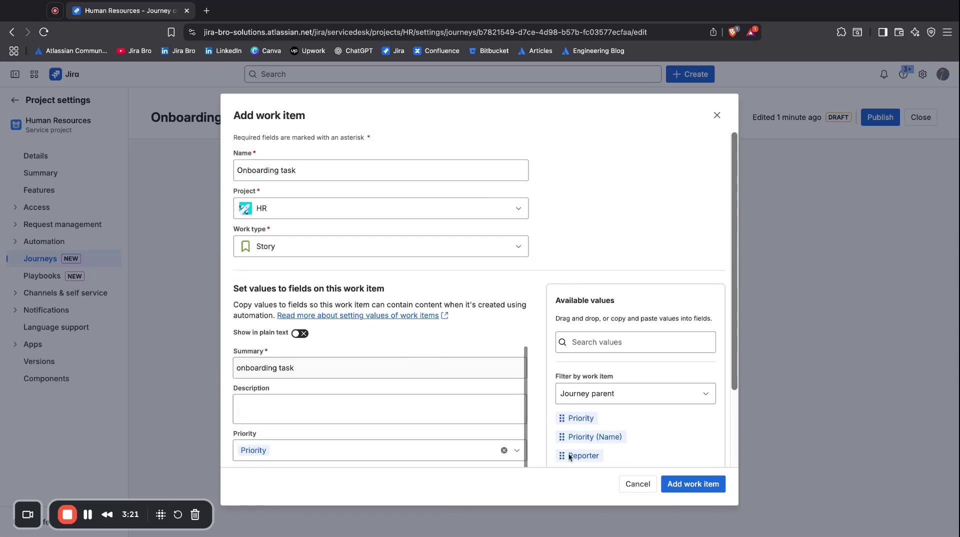
{"action": "scroll", "coordinate": [605, 425], "scroll_direction": "down", "scroll_amount": 2}
{"action": "left_click_drag", "start_coordinate": [605, 429], "coordinate": [295, 270]}
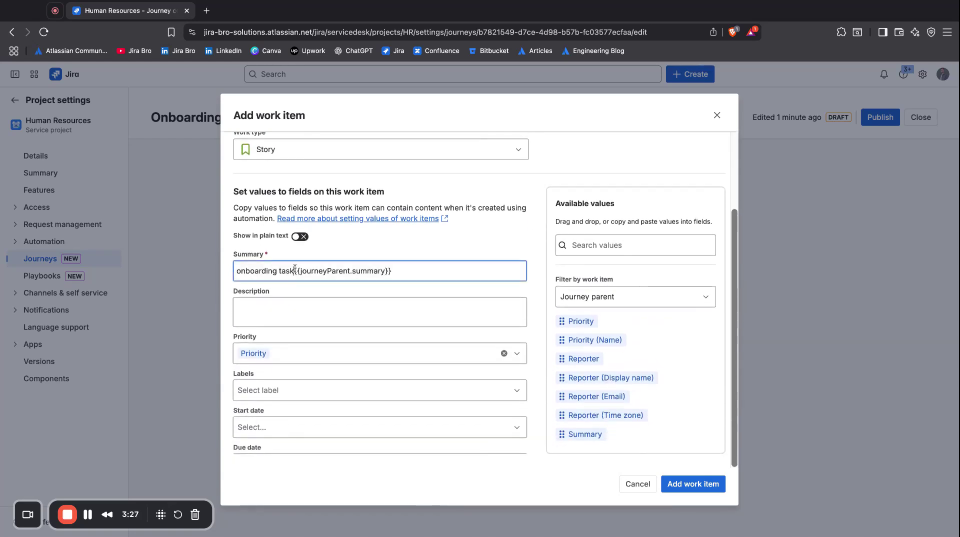
{"action": "key", "text": "BackSpace"}
{"action": "key", "text": "BackSpace"}
{"action": "key", "text": "BackSpace"}
{"action": "key", "text": "BackSpace"}
{"action": "key", "text": "BackSpace"}
{"action": "key", "text": "BackSpace"}
{"action": "key", "text": "BackSpace"}
{"action": "key", "text": "BackSpace"}
{"action": "key", "text": "BackSpace"}
{"action": "key", "text": "BackSpace"}
{"action": "key", "text": "BackSpace"}
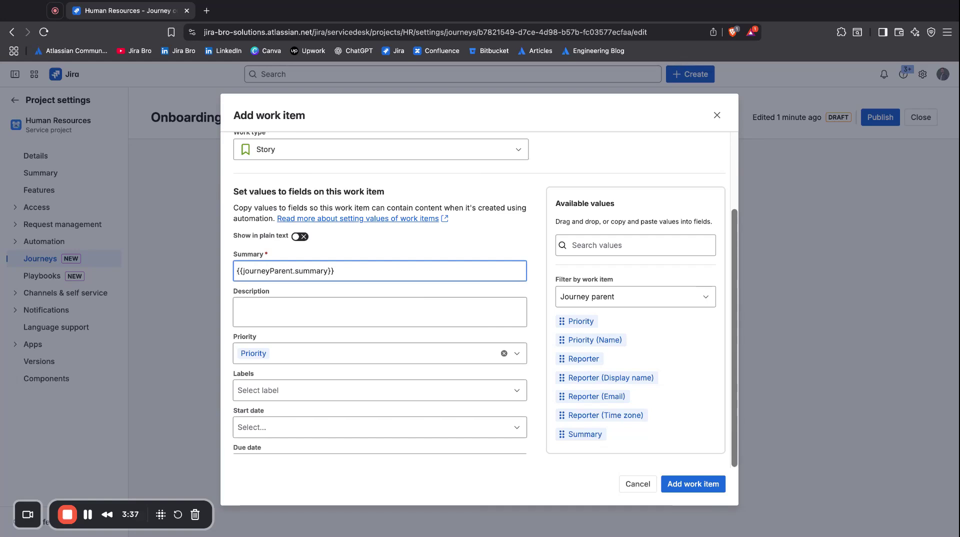
{"action": "scroll", "coordinate": [656, 395], "scroll_direction": "up", "scroll_amount": 3}
{"action": "scroll", "coordinate": [655, 395], "scroll_direction": "up", "scroll_amount": 3}
{"action": "scroll", "coordinate": [655, 395], "scroll_direction": "down", "scroll_amount": 2}
{"action": "scroll", "coordinate": [656, 395], "scroll_direction": "down", "scroll_amount": 2}
{"action": "scroll", "coordinate": [655, 395], "scroll_direction": "down", "scroll_amount": 2}
{"action": "scroll", "coordinate": [655, 395], "scroll_direction": "down", "scroll_amount": 2}
{"action": "scroll", "coordinate": [635, 380], "scroll_direction": "down", "scroll_amount": 1}
{"action": "scroll", "coordinate": [635, 380], "scroll_direction": "down", "scroll_amount": 2}
{"action": "scroll", "coordinate": [635, 379], "scroll_direction": "down", "scroll_amount": 1}
{"action": "scroll", "coordinate": [634, 380], "scroll_direction": "up", "scroll_amount": 1}
{"action": "scroll", "coordinate": [635, 380], "scroll_direction": "up", "scroll_amount": 2}
{"action": "scroll", "coordinate": [635, 380], "scroll_direction": "up", "scroll_amount": 2}
{"action": "scroll", "coordinate": [635, 380], "scroll_direction": "up", "scroll_amount": 2}
{"action": "scroll", "coordinate": [635, 380], "scroll_direction": "up", "scroll_amount": 2}
{"action": "scroll", "coordinate": [635, 379], "scroll_direction": "up", "scroll_amount": 2}
{"action": "left_click", "coordinate": [627, 246]}
Search available values for 'des' and check the journey parent settings
{"action": "type", "text": "des"}
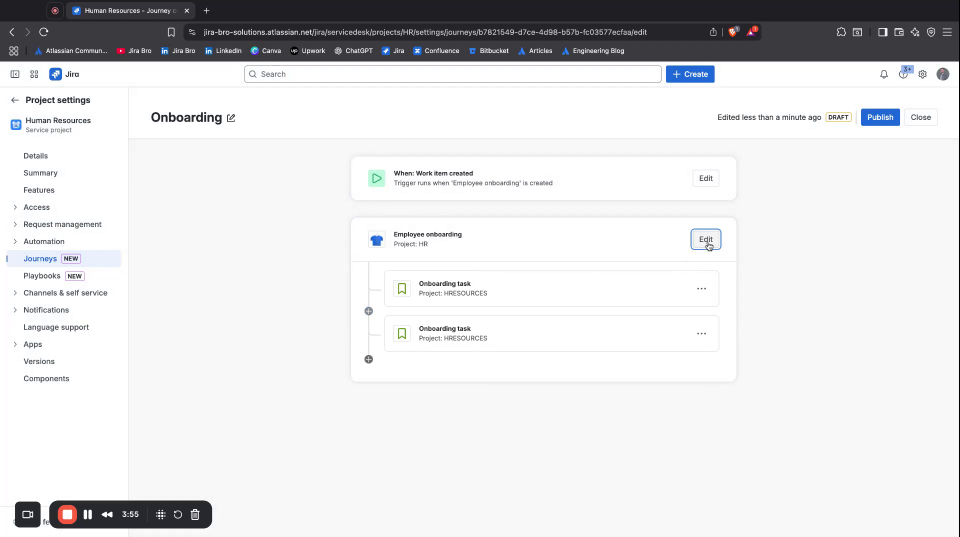
{"action": "left_click", "coordinate": [706, 239]}
{"action": "key", "text": "Escape"}
Edit the first onboarding task to clear its Assignee mapping and take Due date from the parent
{"action": "left_click", "coordinate": [701, 288]}
{"action": "left_click", "coordinate": [713, 312]}
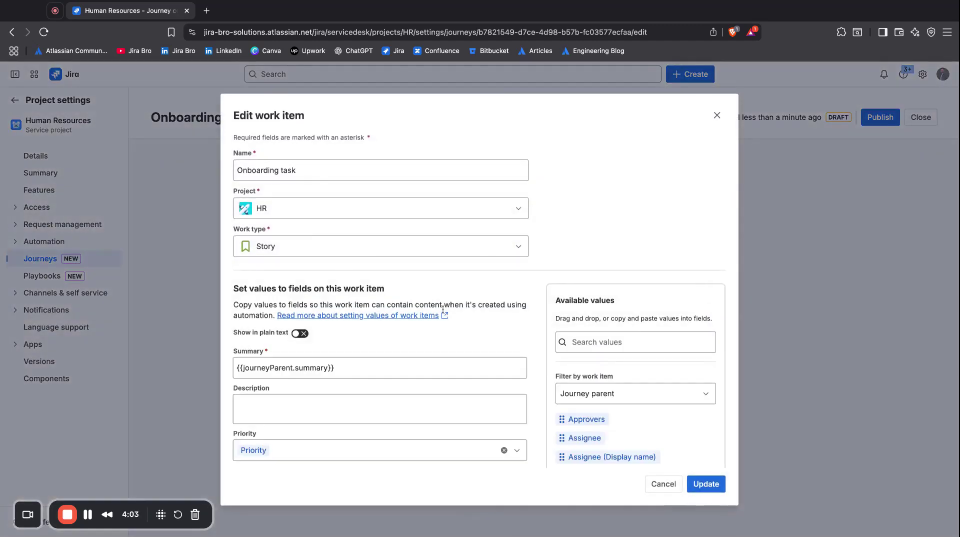
{"action": "scroll", "coordinate": [422, 407], "scroll_direction": "down", "scroll_amount": 3}
{"action": "scroll", "coordinate": [422, 408], "scroll_direction": "down", "scroll_amount": 3}
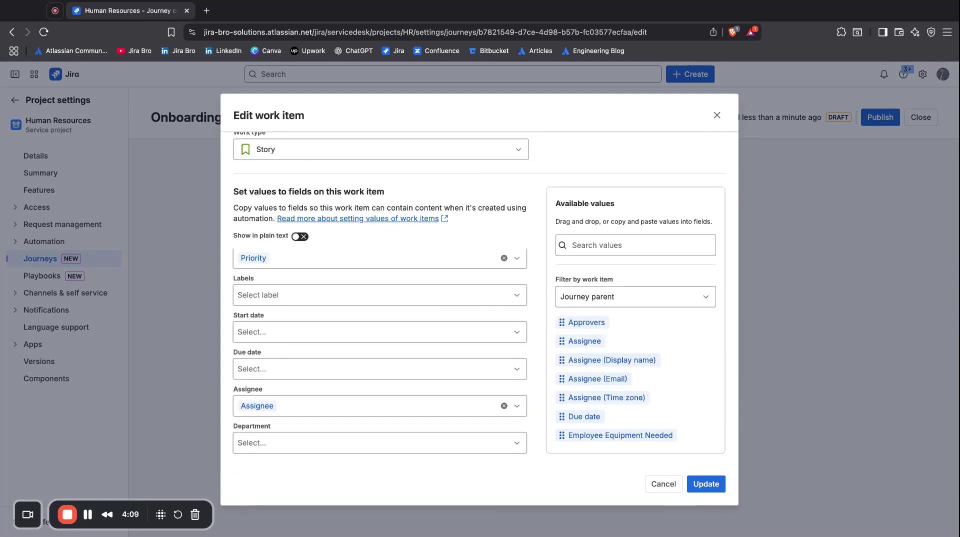
{"action": "left_click", "coordinate": [504, 405]}
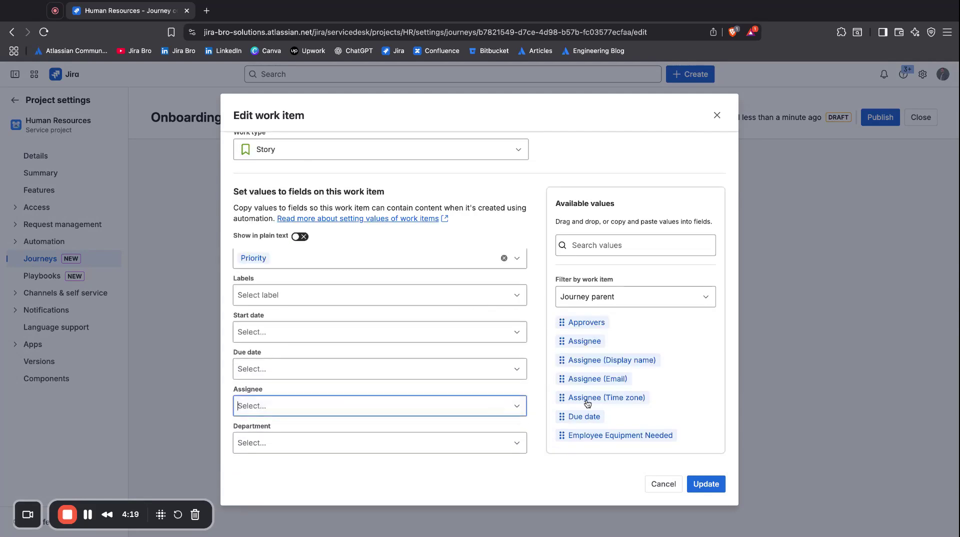
{"action": "left_click", "coordinate": [639, 366]}
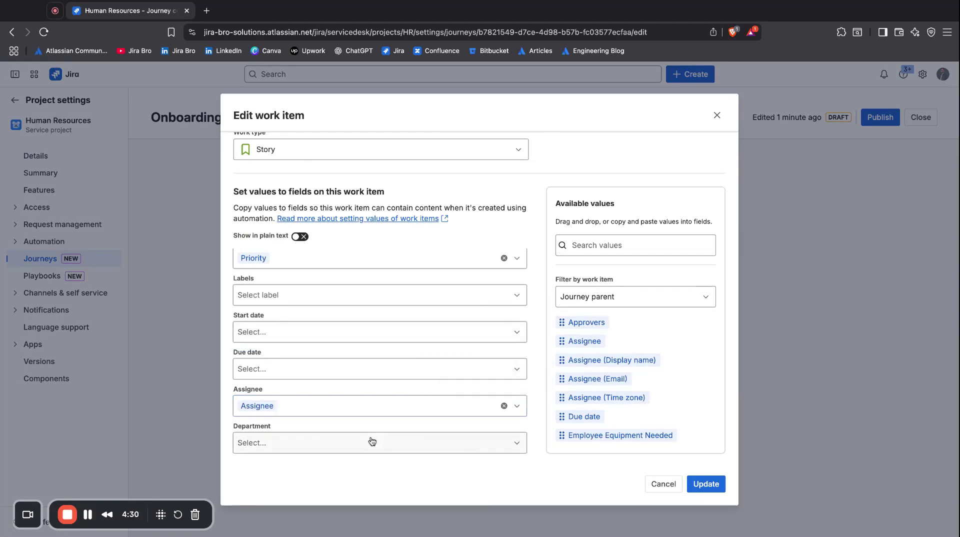
{"action": "left_click_drag", "start_coordinate": [588, 419], "coordinate": [589, 419]}
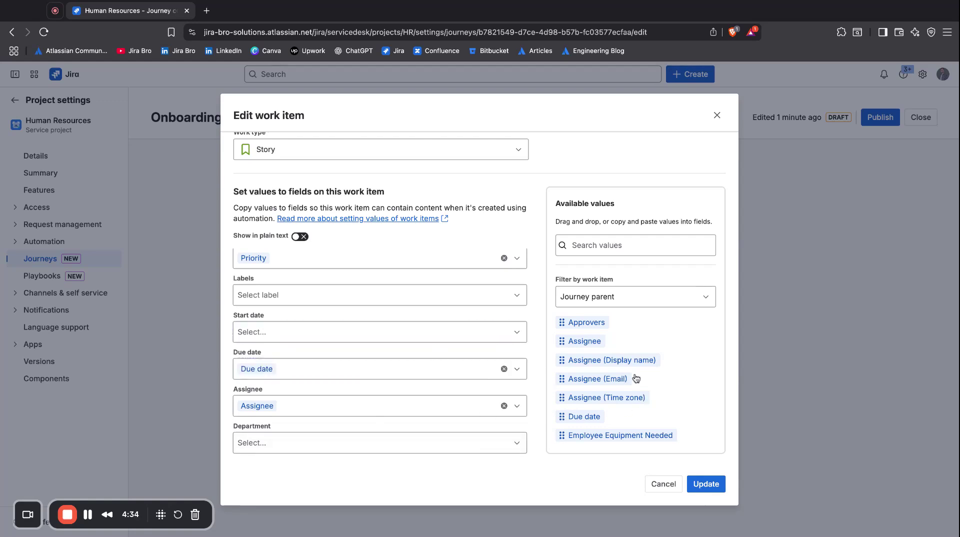
{"action": "scroll", "coordinate": [594, 410], "scroll_direction": "up", "scroll_amount": 2}
{"action": "scroll", "coordinate": [620, 390], "scroll_direction": "down", "scroll_amount": 2}
{"action": "scroll", "coordinate": [636, 378], "scroll_direction": "down", "scroll_amount": 3}
{"action": "scroll", "coordinate": [635, 378], "scroll_direction": "down", "scroll_amount": 3}
{"action": "scroll", "coordinate": [635, 377], "scroll_direction": "down", "scroll_amount": 3}
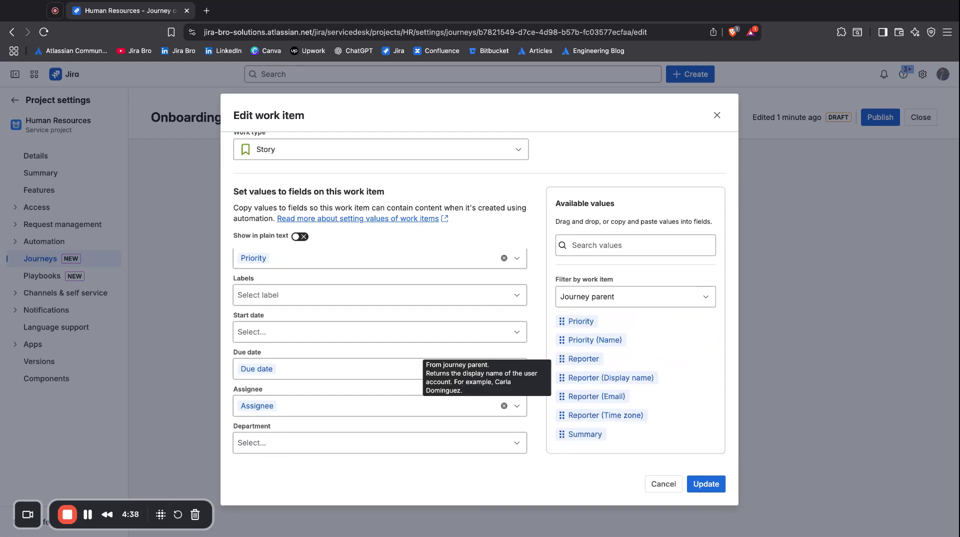
{"action": "scroll", "coordinate": [631, 388], "scroll_direction": "up", "scroll_amount": 1}
{"action": "scroll", "coordinate": [630, 387], "scroll_direction": "up", "scroll_amount": 1}
{"action": "scroll", "coordinate": [421, 370], "scroll_direction": "up", "scroll_amount": 3}
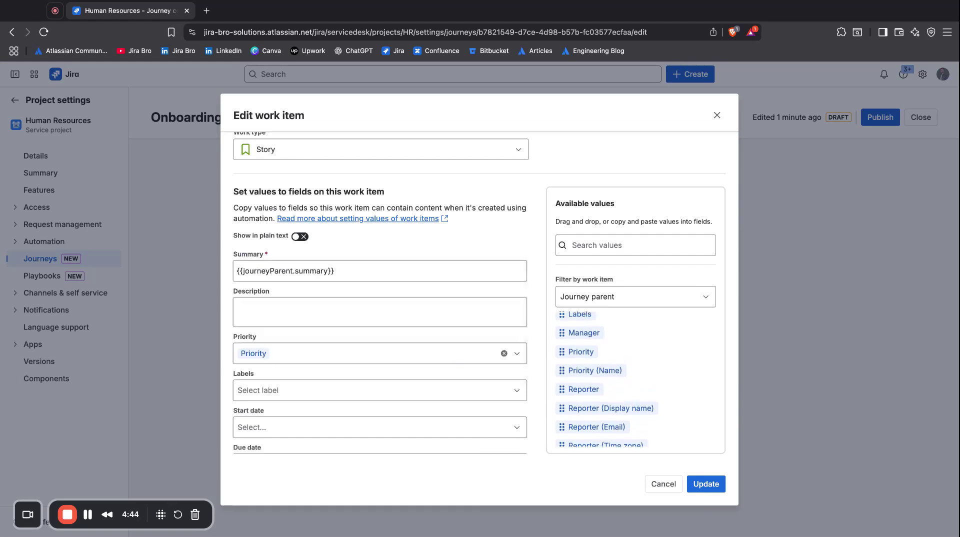
Save the first task's edits, then open and cancel editing the second onboarding task
{"action": "left_click", "coordinate": [705, 486]}
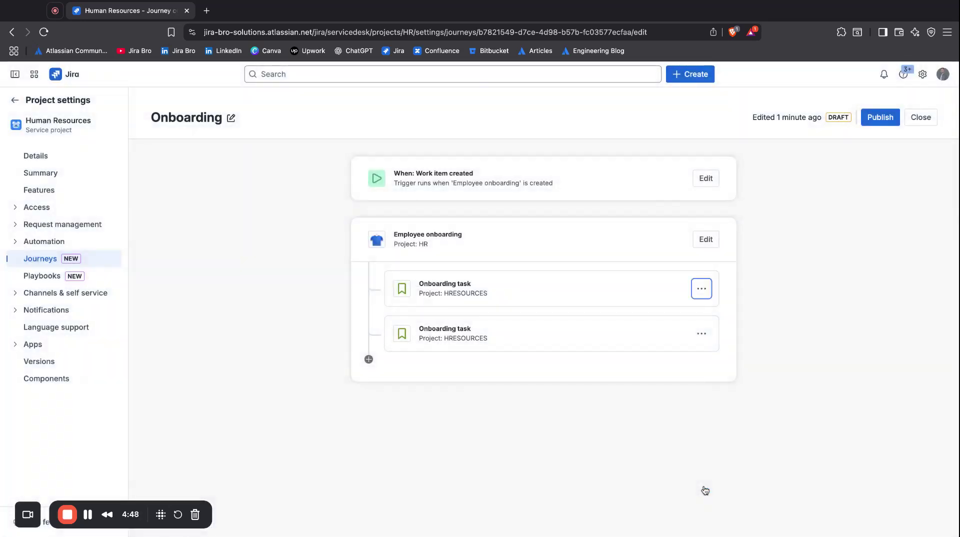
{"action": "left_click", "coordinate": [701, 333]}
{"action": "left_click", "coordinate": [710, 359]}
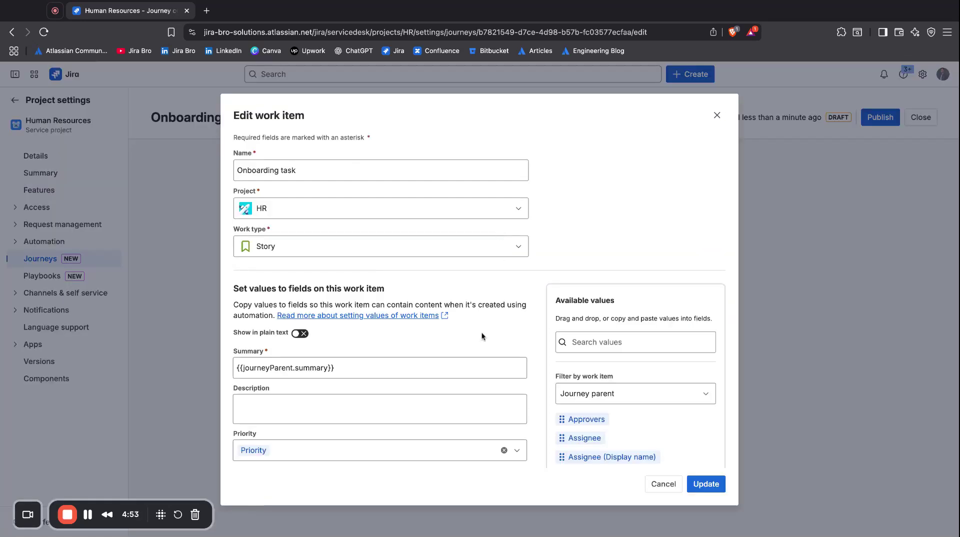
{"action": "scroll", "coordinate": [480, 385], "scroll_direction": "down", "scroll_amount": 2}
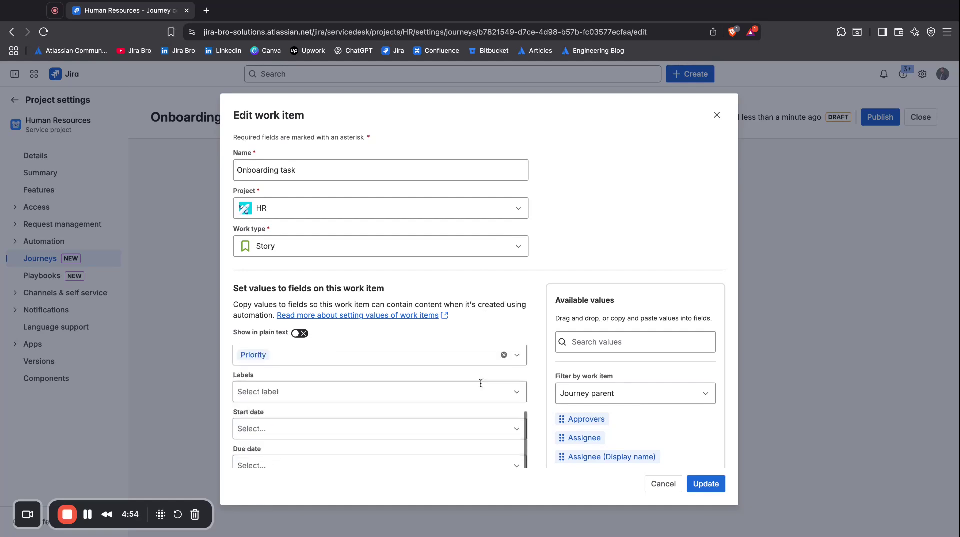
{"action": "left_click", "coordinate": [663, 483]}
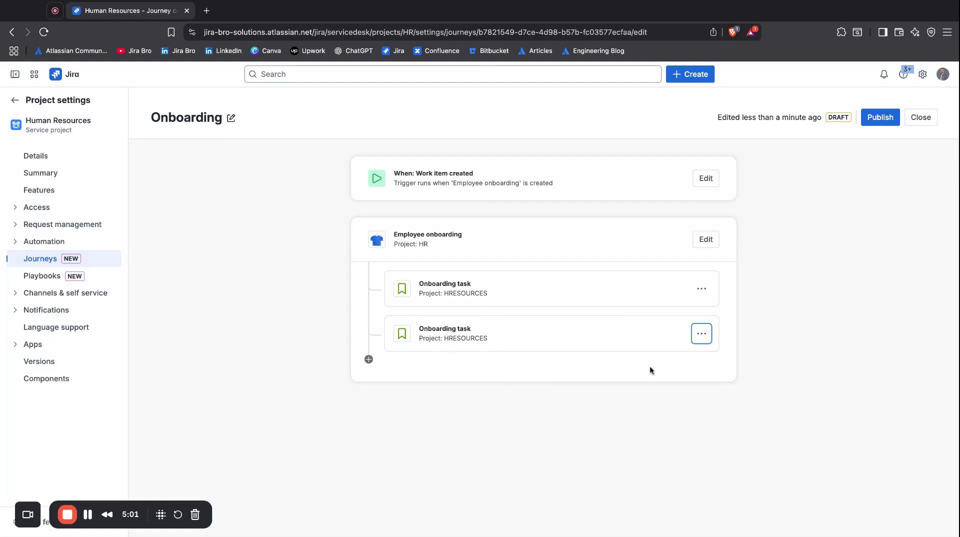
{"action": "left_click", "coordinate": [701, 333]}
Move the second onboarding task to the Inventory Management project as a Task
{"action": "left_click", "coordinate": [698, 358]}
{"action": "left_click", "coordinate": [412, 205]}
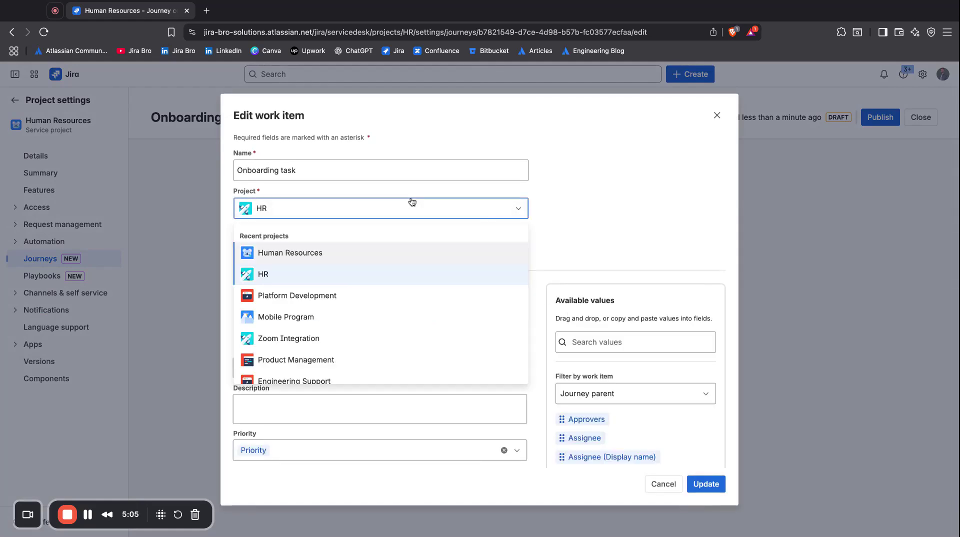
{"action": "scroll", "coordinate": [395, 329], "scroll_direction": "down", "scroll_amount": 1}
{"action": "scroll", "coordinate": [395, 328], "scroll_direction": "down", "scroll_amount": 3}
{"action": "scroll", "coordinate": [395, 329], "scroll_direction": "down", "scroll_amount": 1}
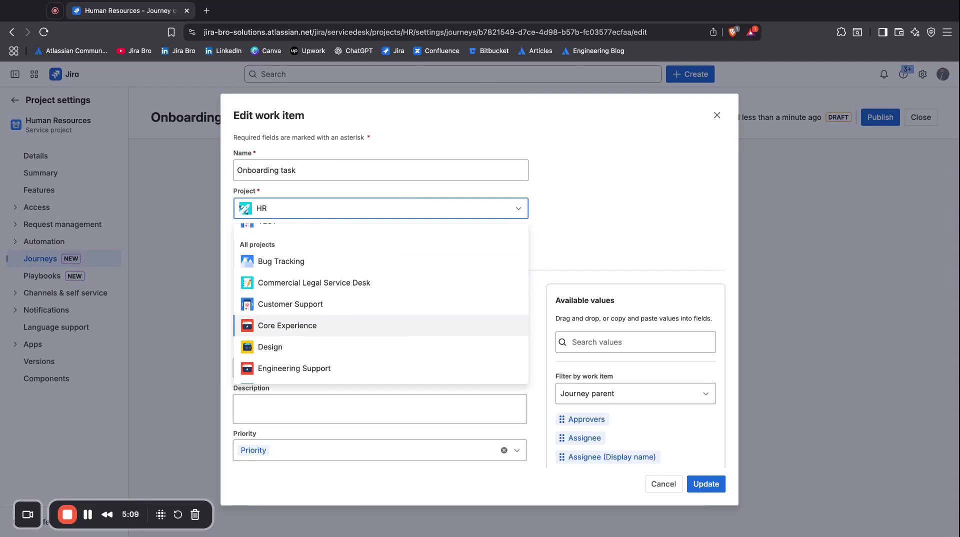
{"action": "scroll", "coordinate": [379, 325], "scroll_direction": "down", "scroll_amount": 1}
{"action": "scroll", "coordinate": [380, 325], "scroll_direction": "down", "scroll_amount": 1}
{"action": "scroll", "coordinate": [380, 325], "scroll_direction": "down", "scroll_amount": 2}
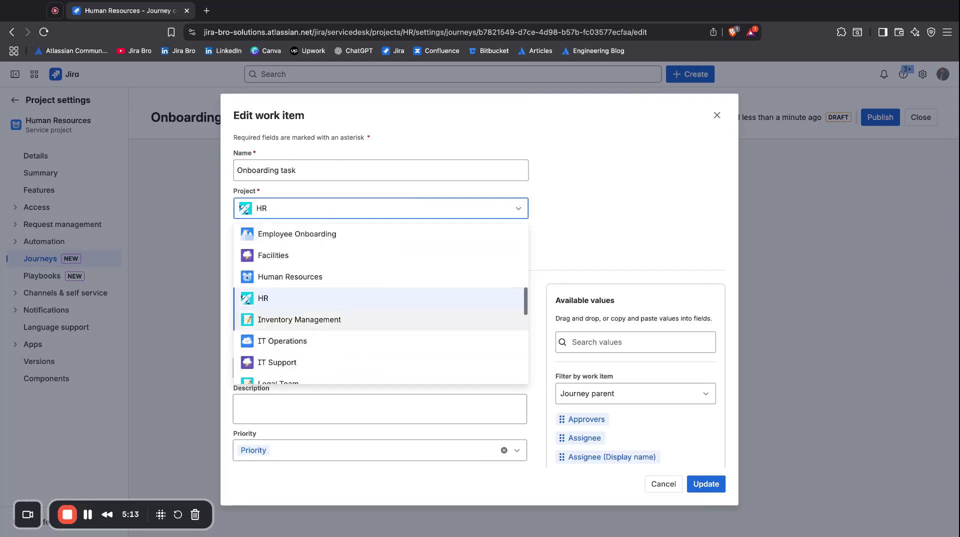
{"action": "left_click", "coordinate": [379, 320]}
{"action": "left_click", "coordinate": [403, 254]}
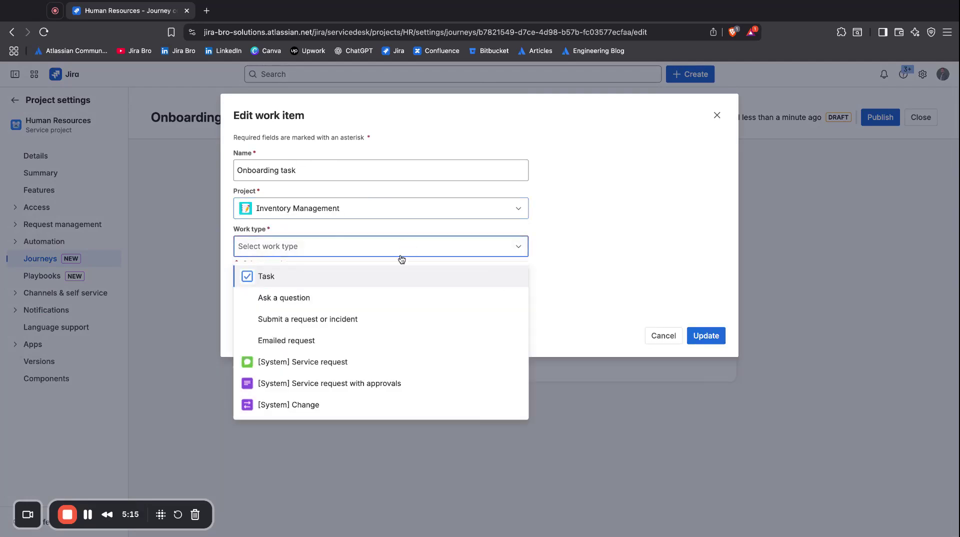
{"action": "left_click", "coordinate": [382, 277]}
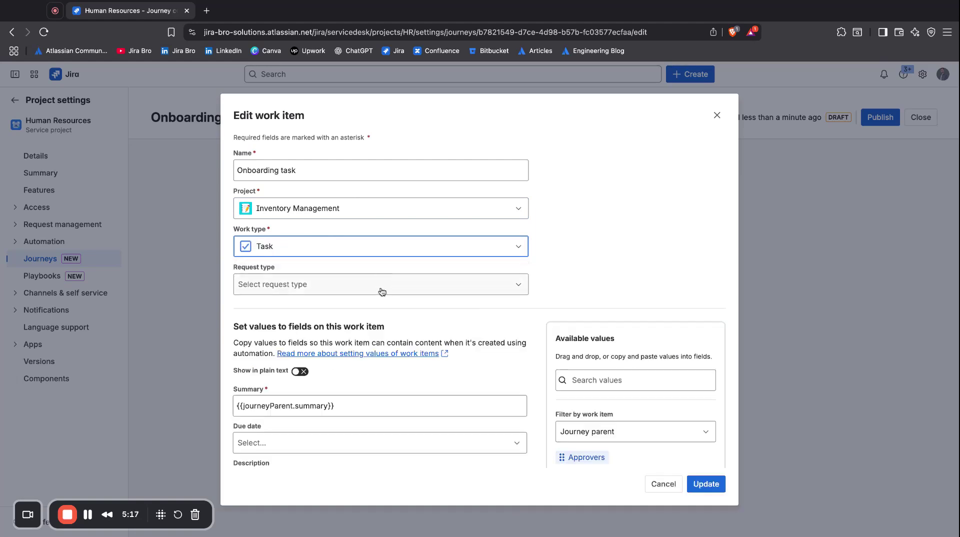
{"action": "left_click", "coordinate": [381, 290]}
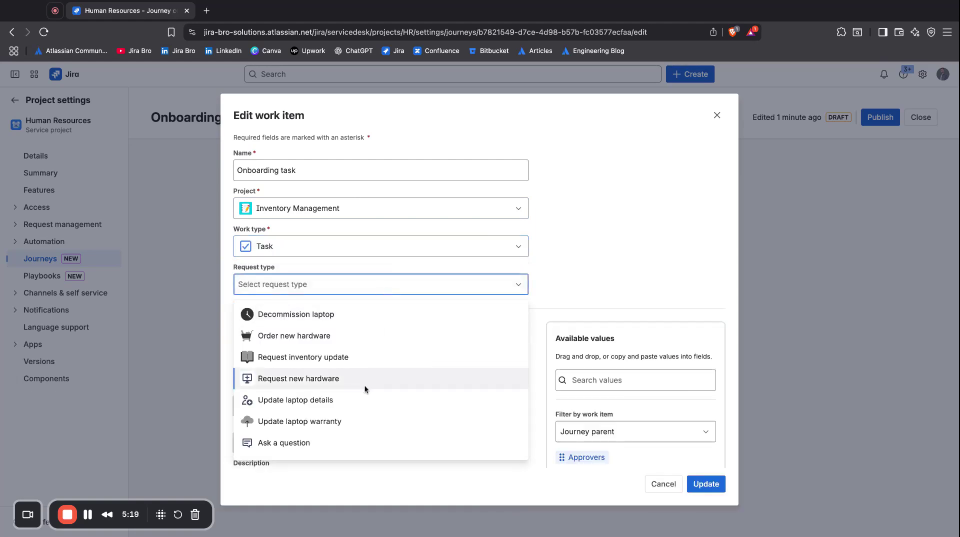
Add a dependency making it wait until the first task is In progress
{"action": "scroll", "coordinate": [364, 385], "scroll_direction": "down", "scroll_amount": 2}
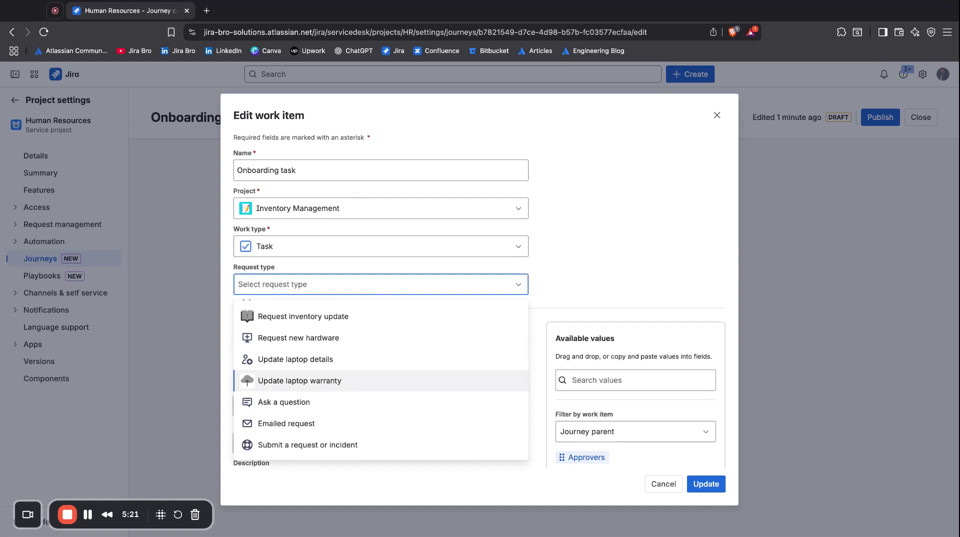
{"action": "scroll", "coordinate": [364, 386], "scroll_direction": "up", "scroll_amount": 2}
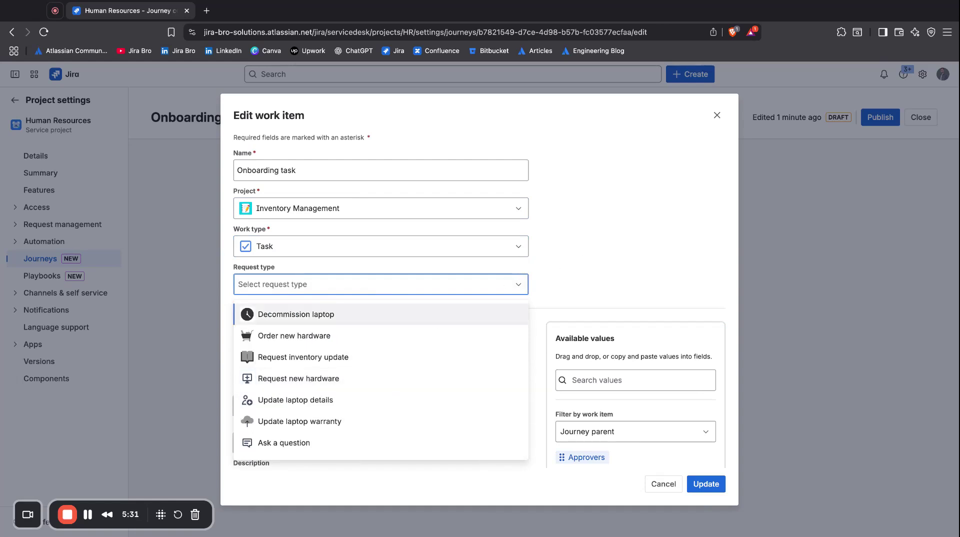
{"action": "scroll", "coordinate": [416, 386], "scroll_direction": "down", "scroll_amount": 2}
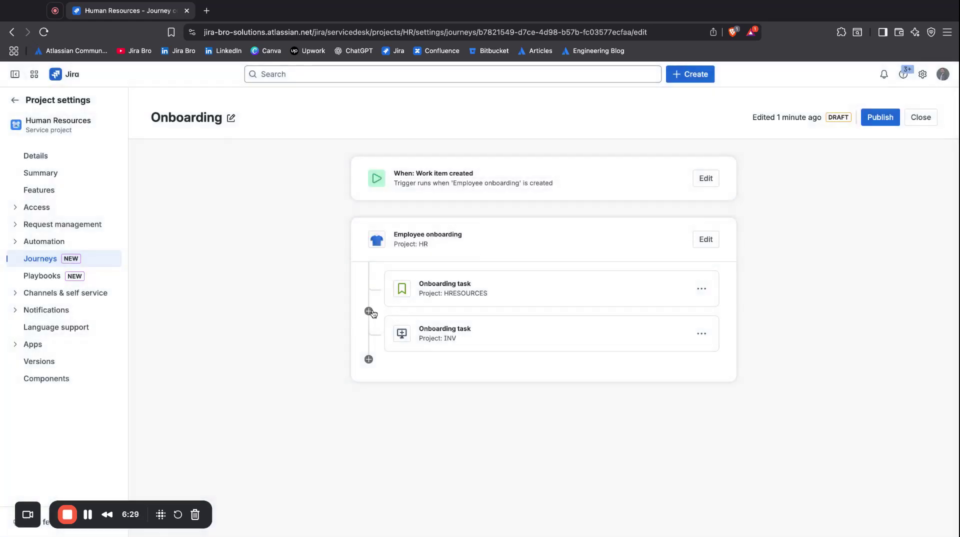
{"action": "left_click", "coordinate": [368, 311]}
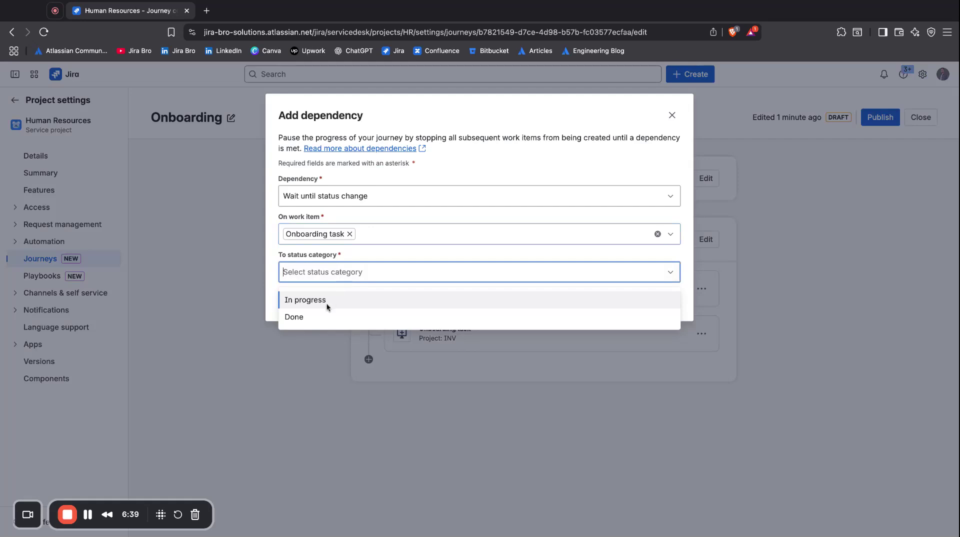
{"action": "left_click", "coordinate": [316, 300]}
{"action": "left_click", "coordinate": [650, 302]}
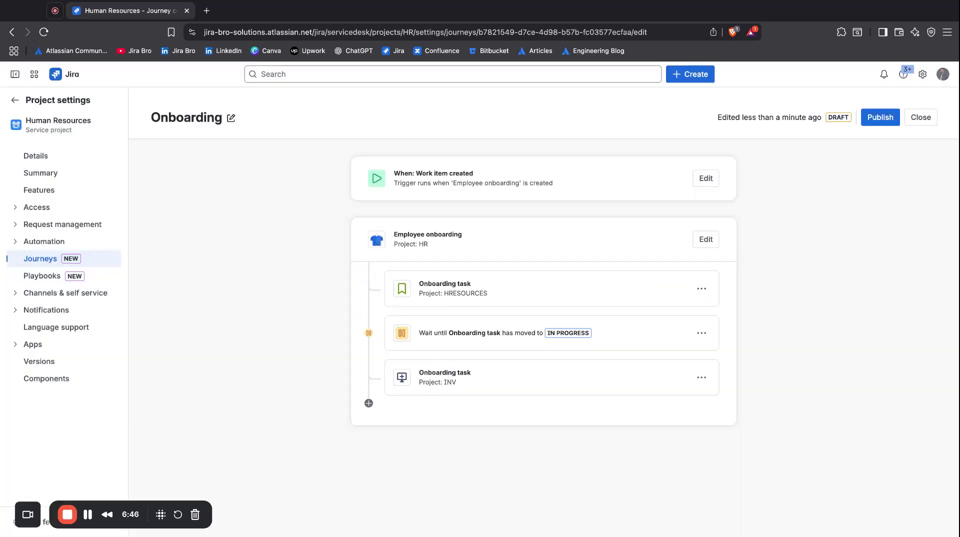
Publish the Onboarding journey, then review its details and the Inventory Management queue
{"action": "left_click", "coordinate": [880, 117]}
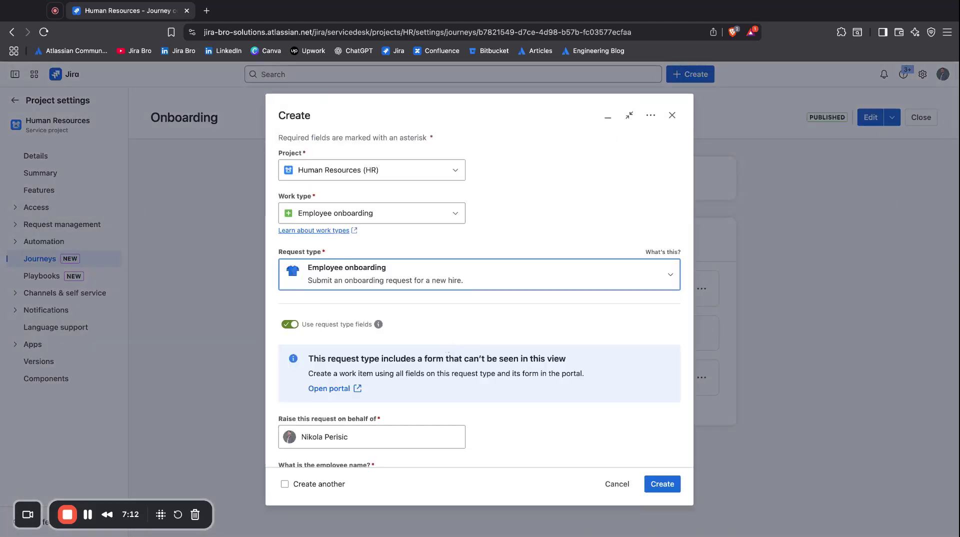
{"action": "scroll", "coordinate": [512, 338], "scroll_direction": "down", "scroll_amount": 5}
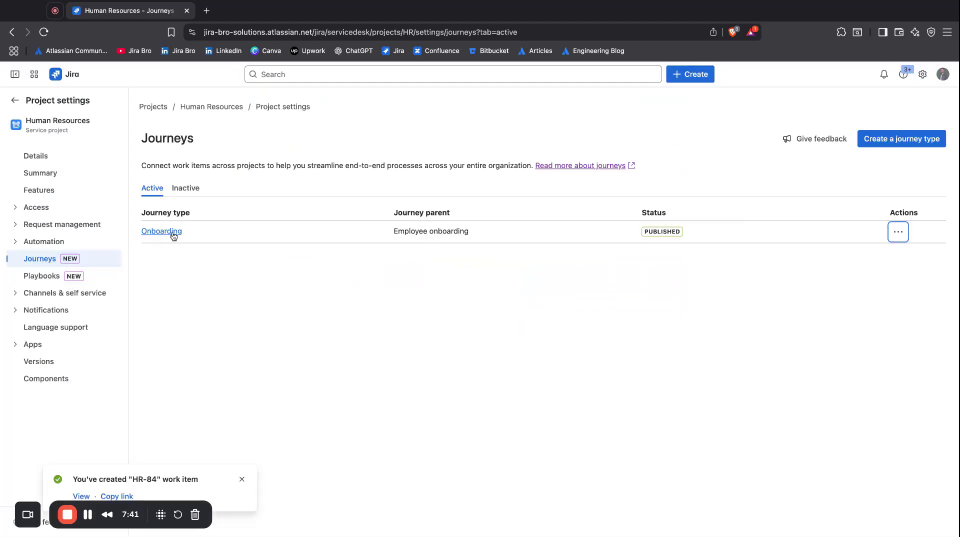
{"action": "left_click", "coordinate": [165, 232]}
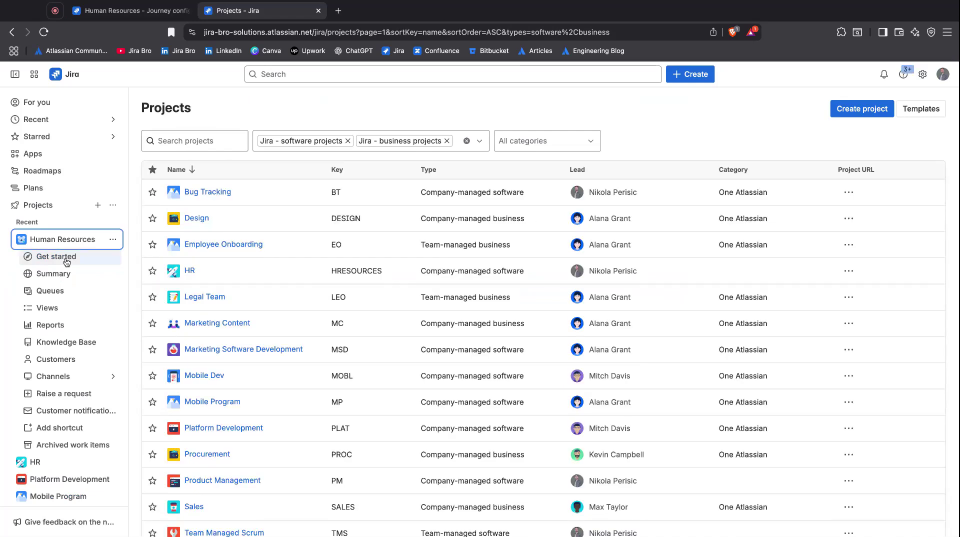
{"action": "left_click", "coordinate": [67, 240]}
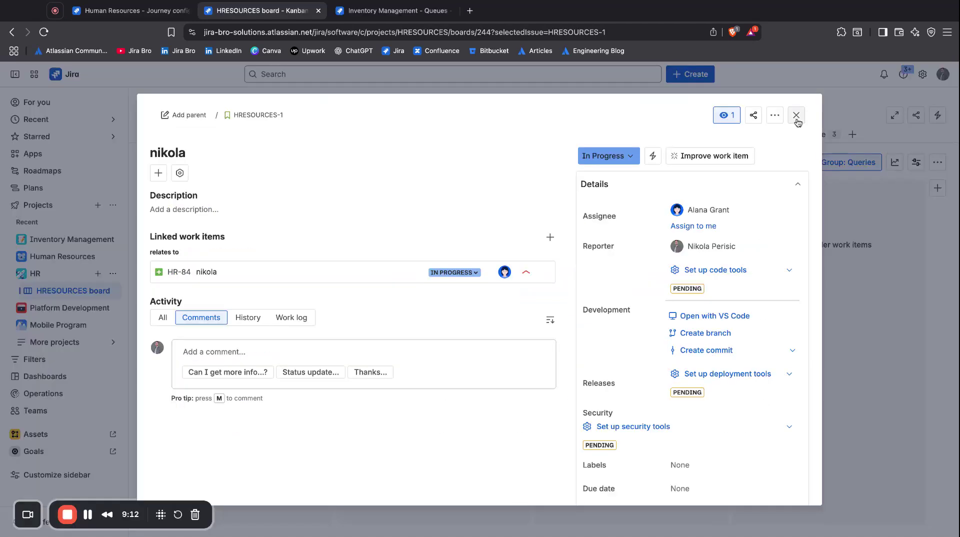
{"action": "left_click", "coordinate": [795, 117]}
{"action": "left_click", "coordinate": [395, 11]}
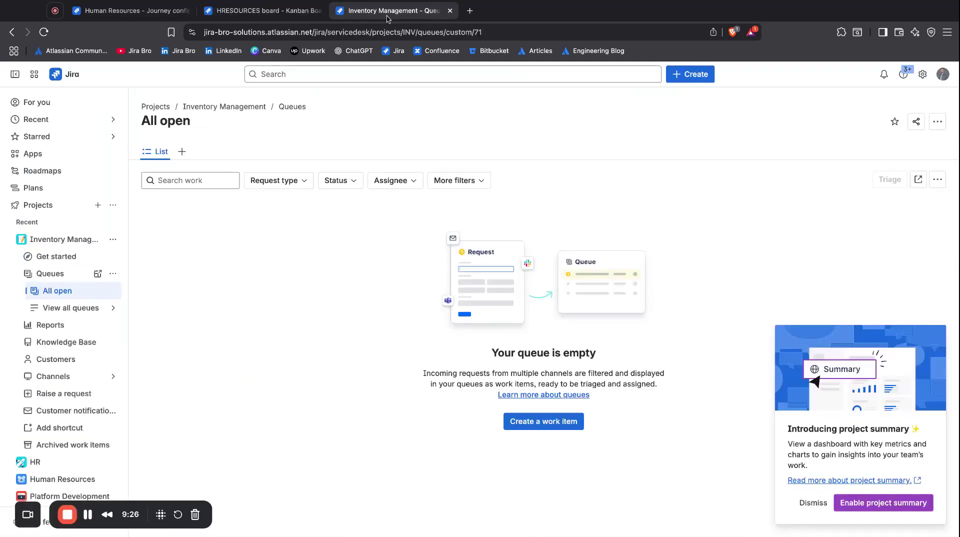